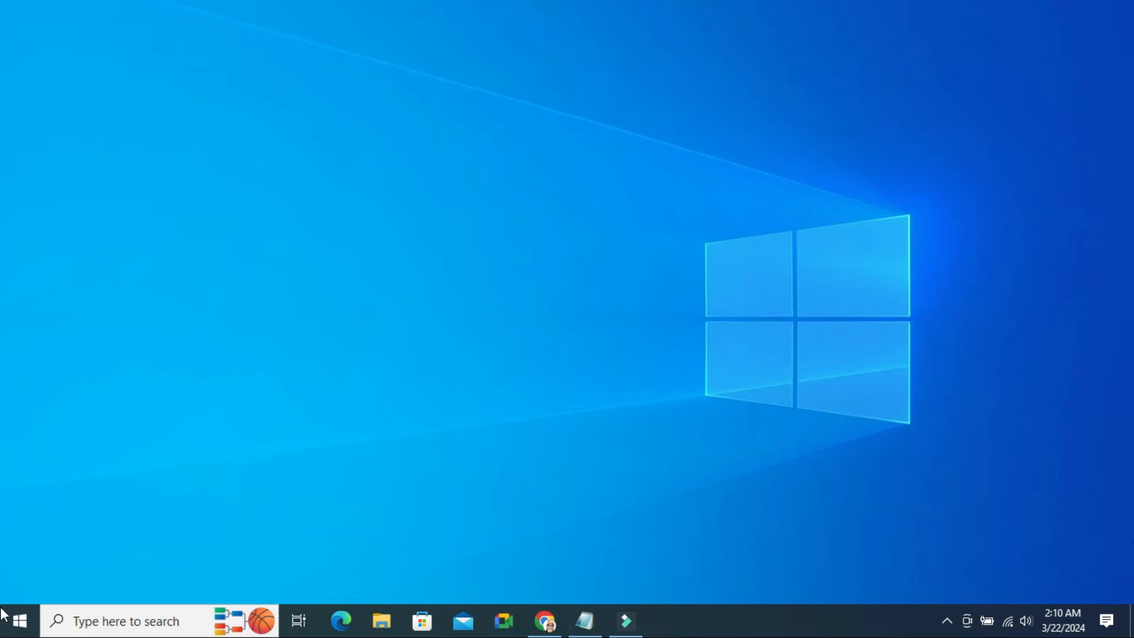
Launch the Windows Settings app from the Start menu.
{"action": "left_click", "coordinate": [18, 621]}
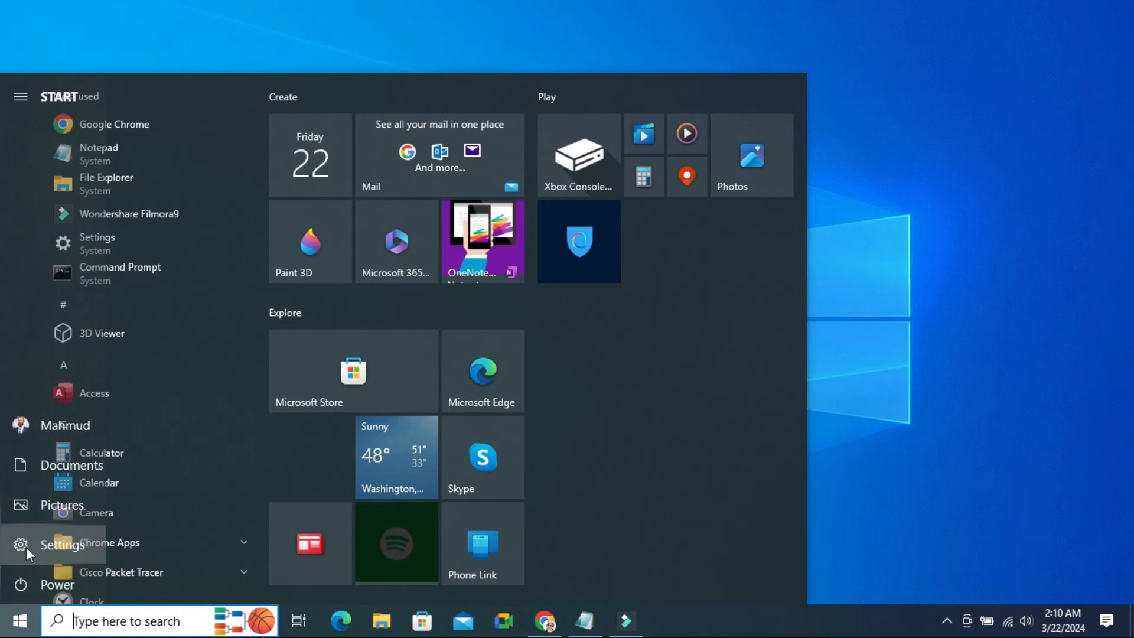
{"action": "left_click", "coordinate": [26, 547]}
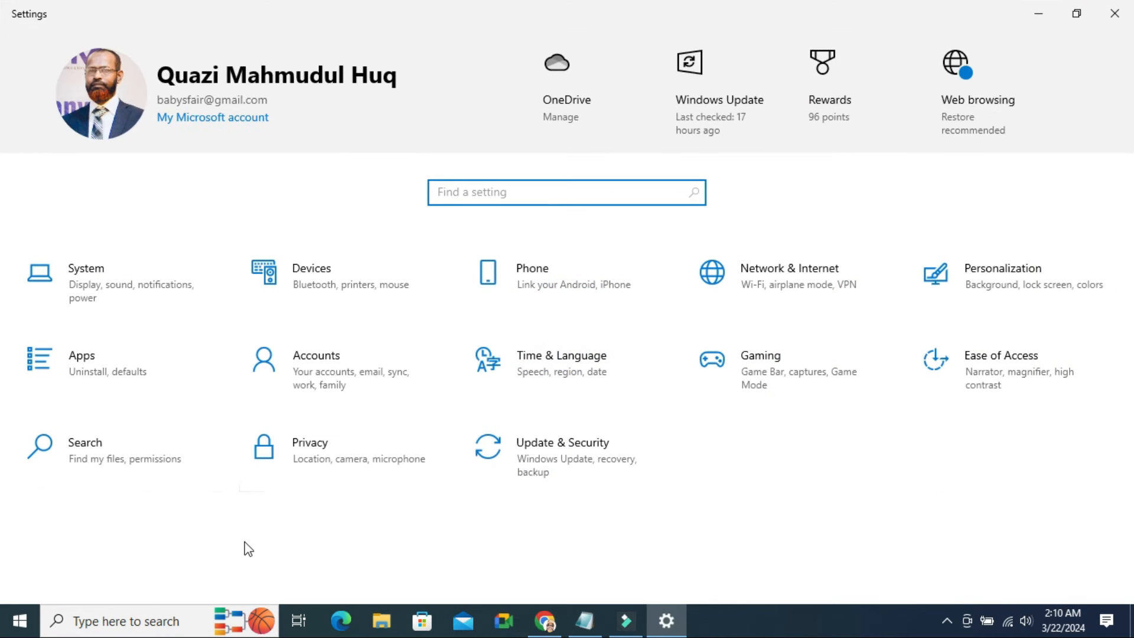
Go to Privacy and select Microphone under App permissions.
{"action": "left_click", "coordinate": [347, 458]}
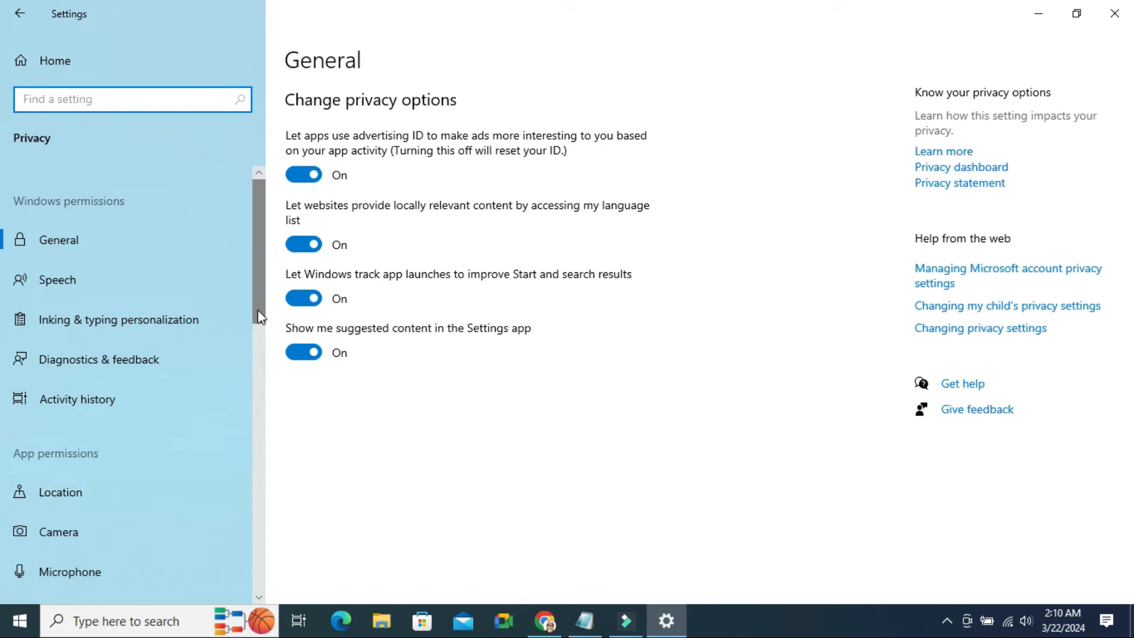
{"action": "left_click_drag", "start_coordinate": [258, 309], "coordinate": [263, 354]}
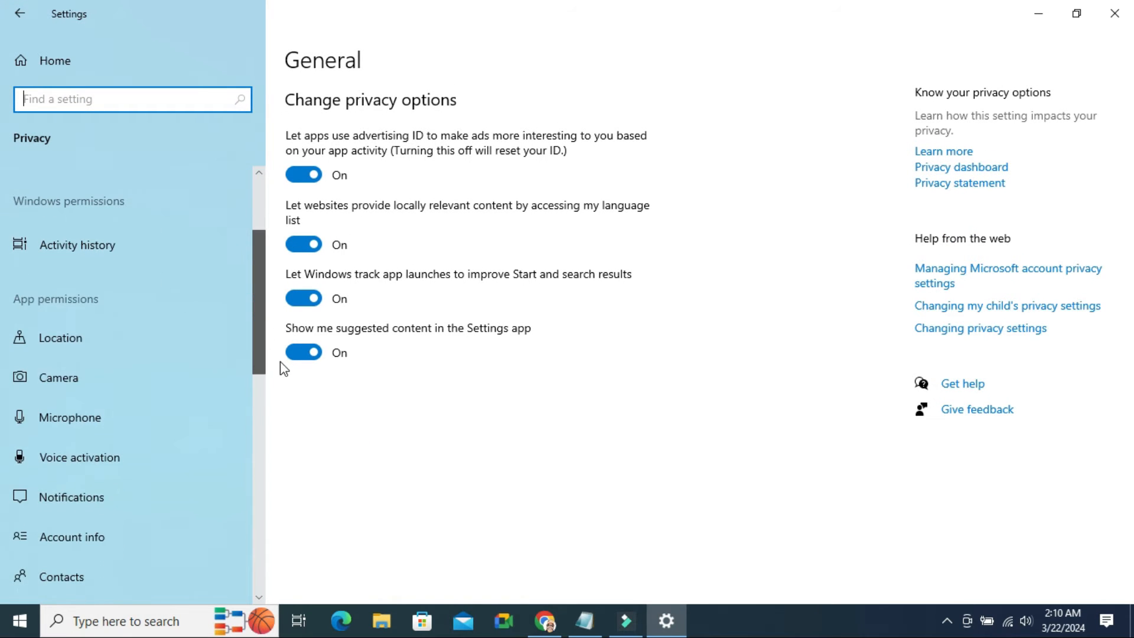
{"action": "left_click", "coordinate": [144, 407]}
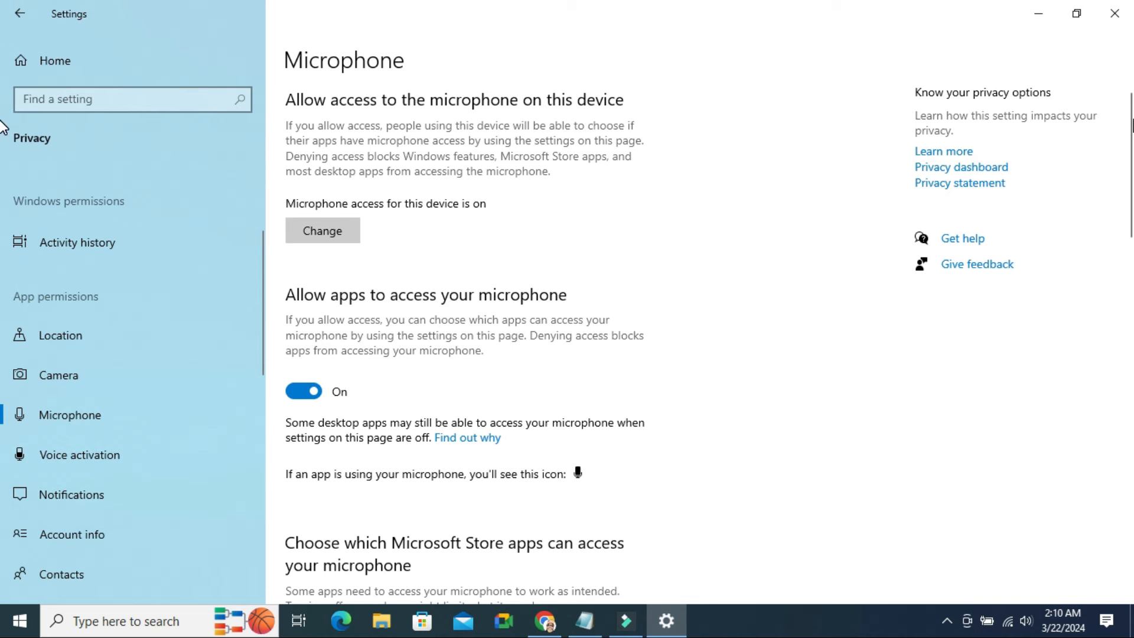
{"action": "mouse_move", "coordinate": [1126, 128]}
{"action": "left_mouse_down"}
{"action": "mouse_move", "coordinate": [1127, 454]}
{"action": "mouse_move", "coordinate": [1127, 434]}
{"action": "left_mouse_up"}
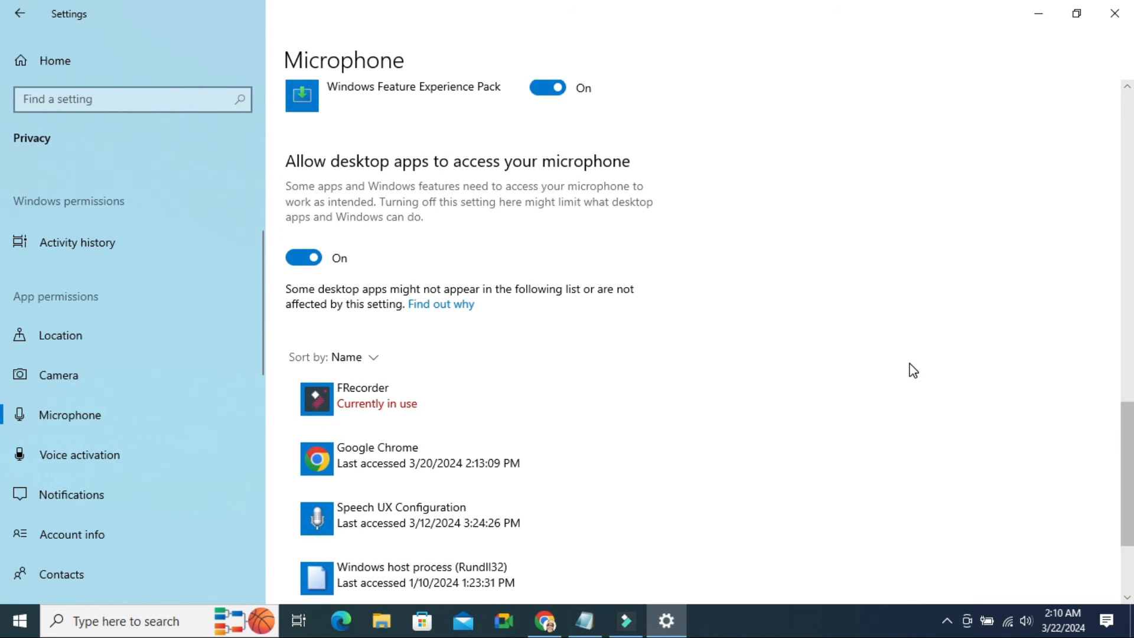